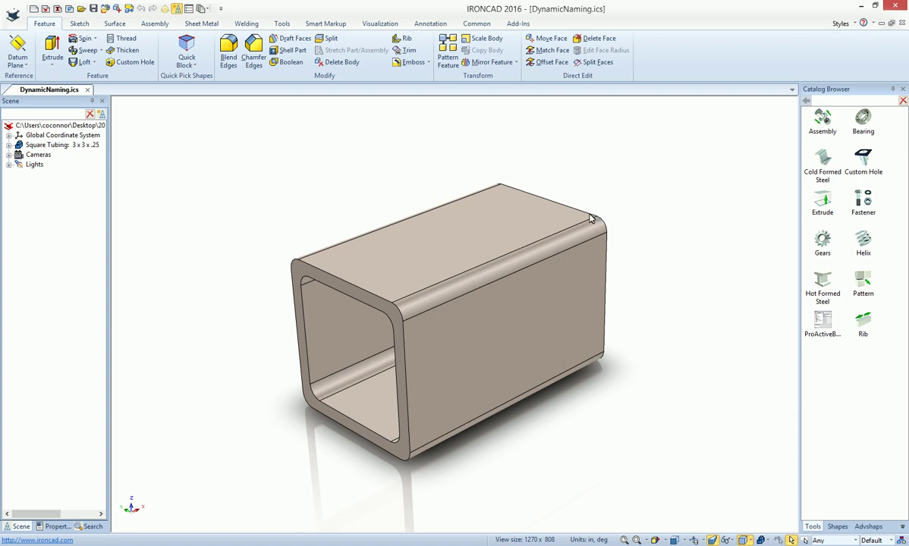
- Select the Square Tubing part in the scene
left_click(461, 256)
right_click(461, 256)
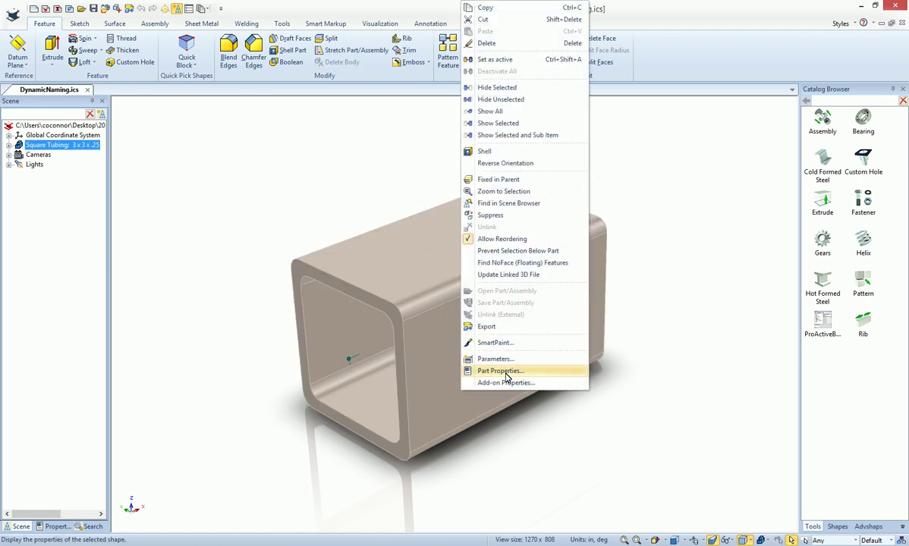
left_click(506, 374)
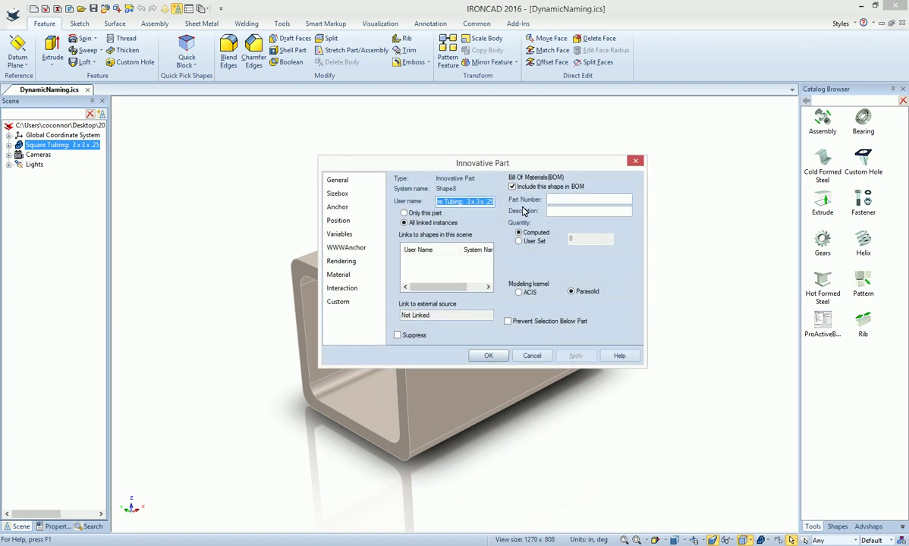
left_click(556, 211)
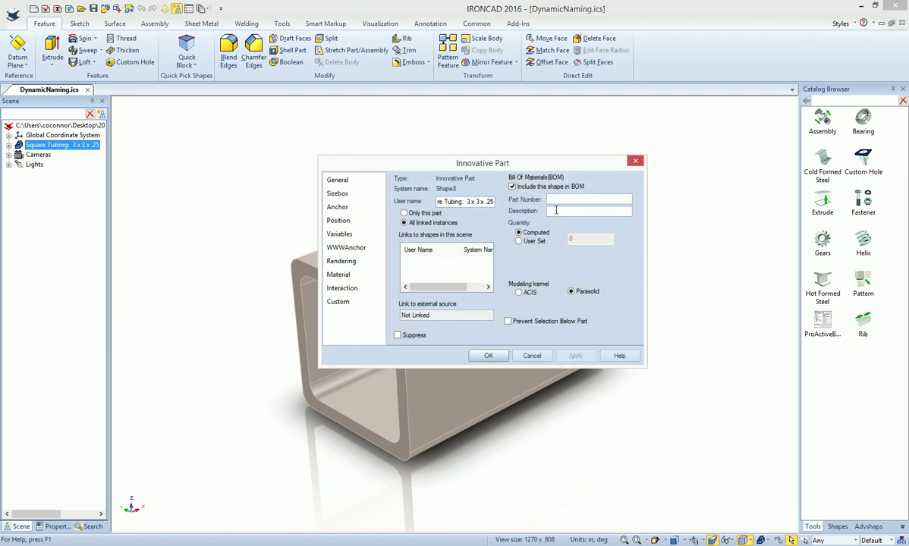
left_click(341, 301)
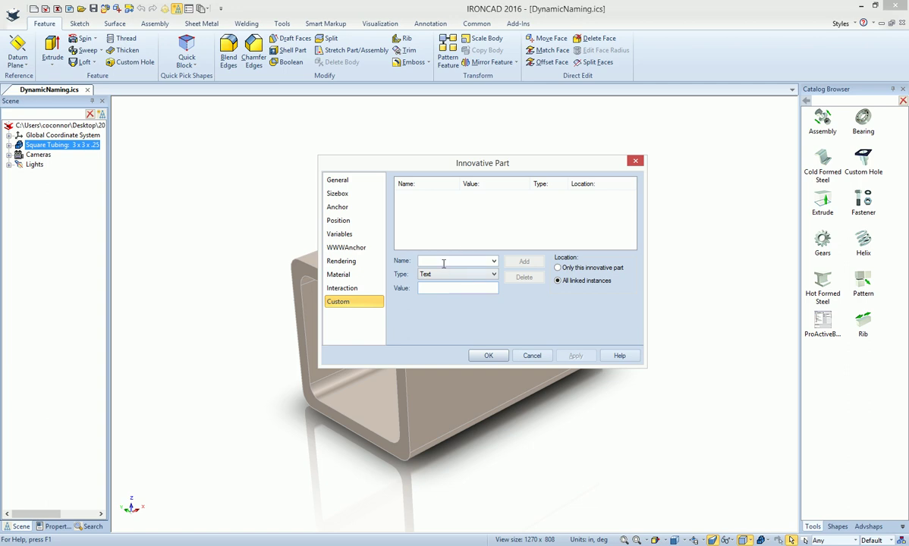
left_click(351, 182)
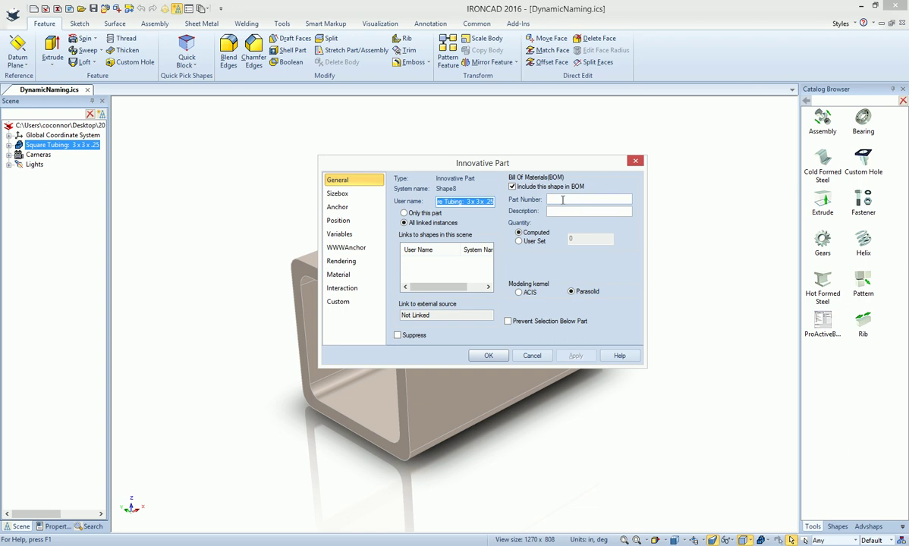
left_click(562, 200)
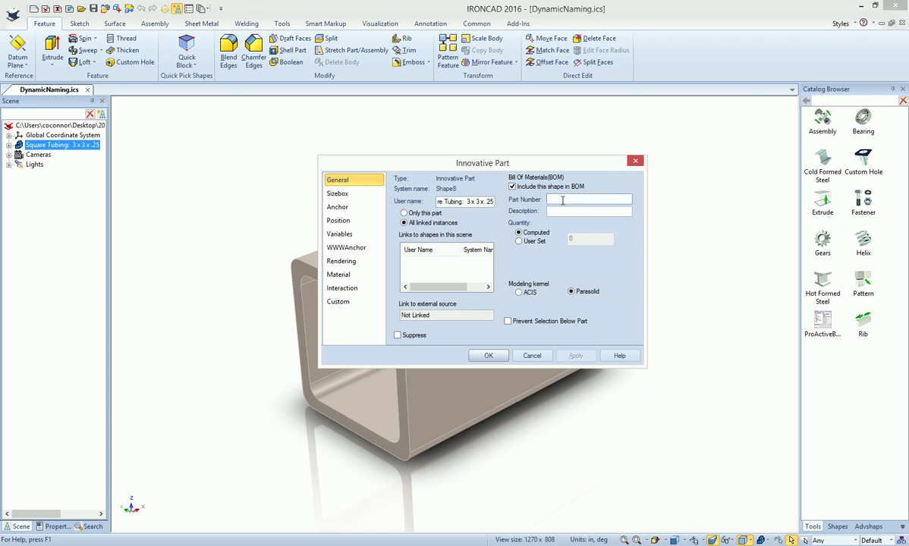
type("4")
type("'")
type("ST")
type(" 3x3x")
type(".")
type("25")
type("x")
type(" \"")
type("\"")
type(" &")
key("ctrl+a")
key("Delete")
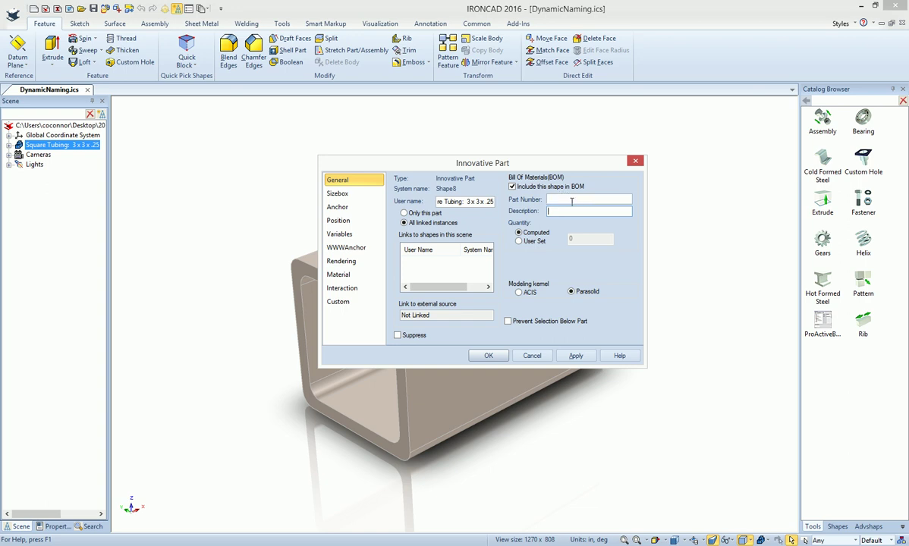
type("=\"ST 3x3x.25\" &")
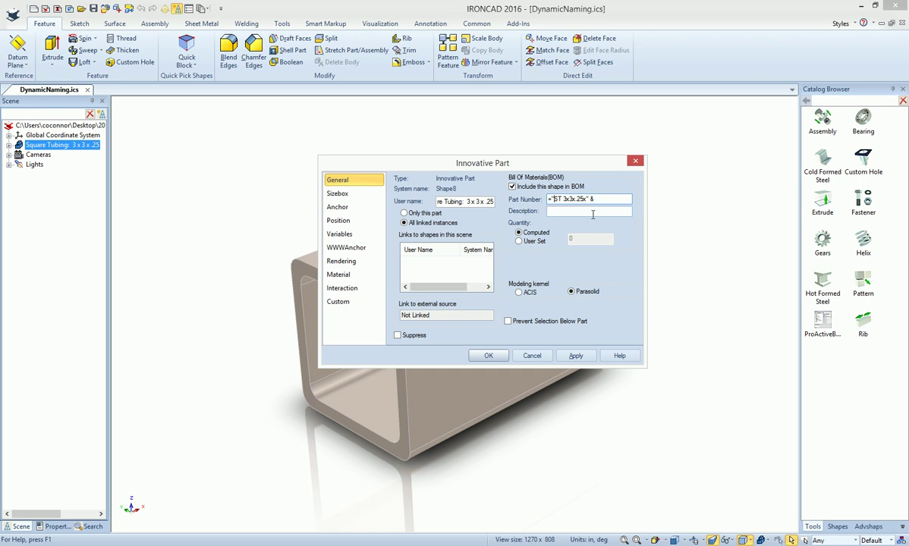
left_click(593, 212)
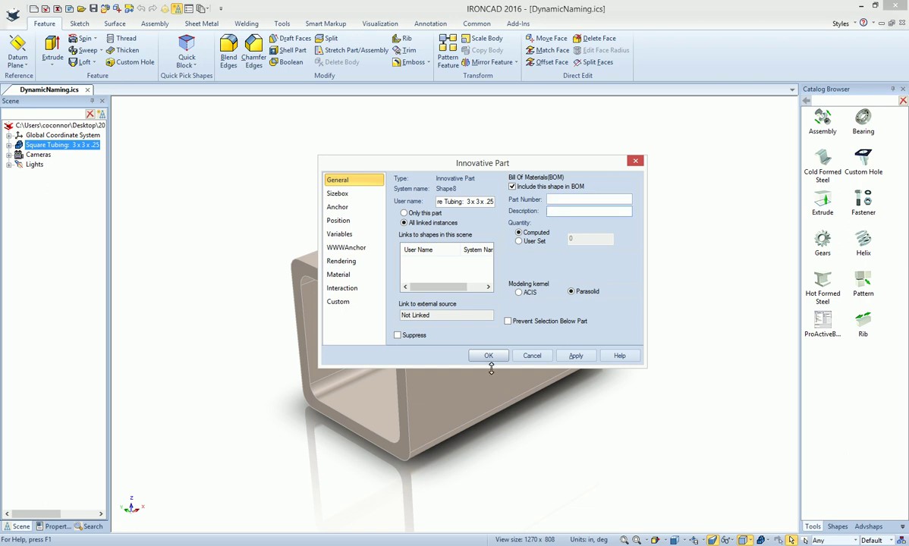
left_click(489, 357)
- Review the tube shape's Sizebox dimensions in IntelliShape Properties, then clear the selection
left_click(479, 330)
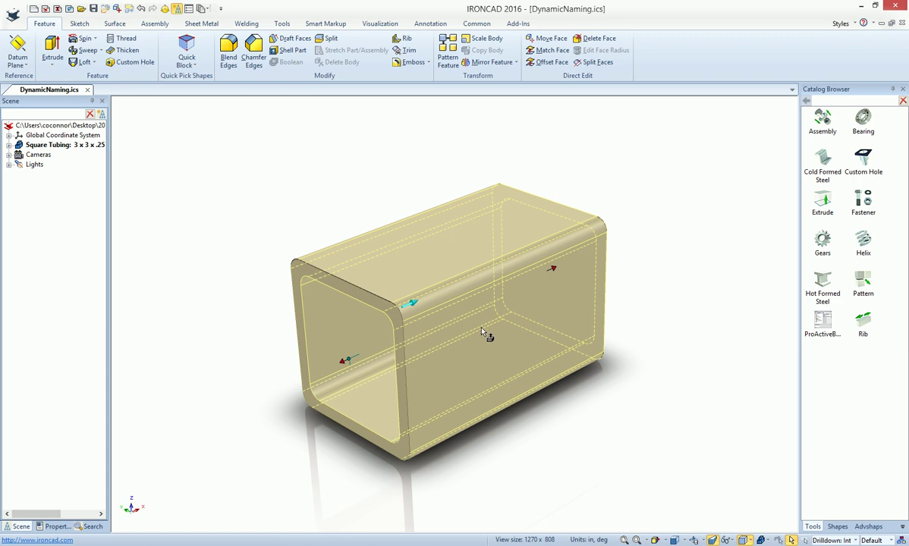
right_click(482, 331)
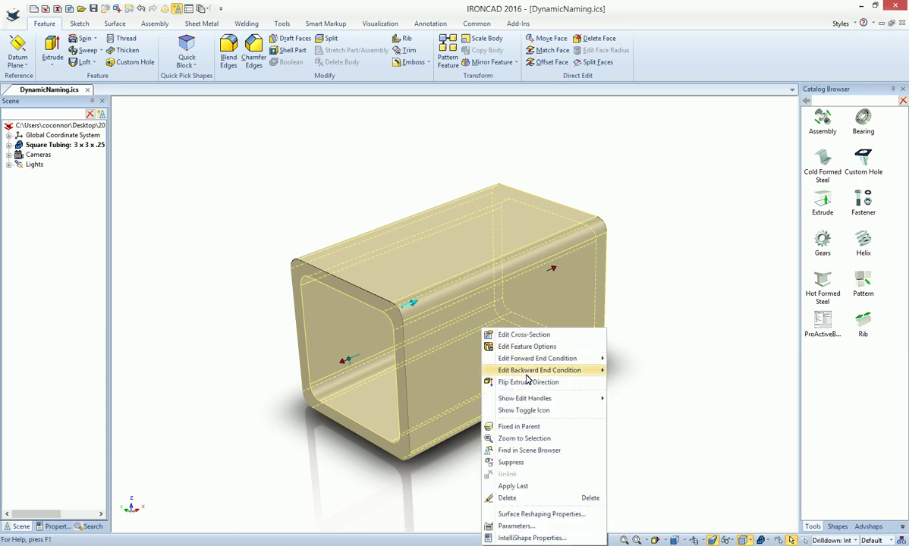
left_click(523, 538)
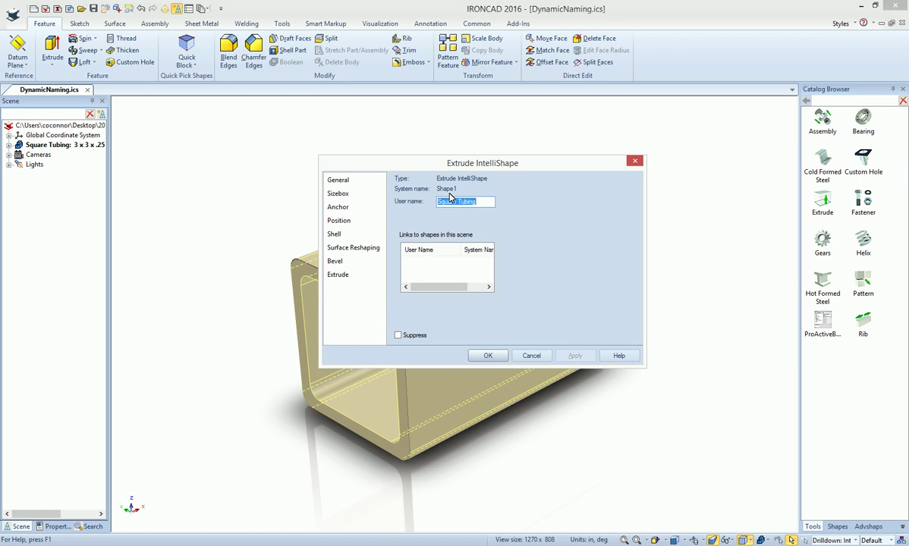
left_click(341, 195)
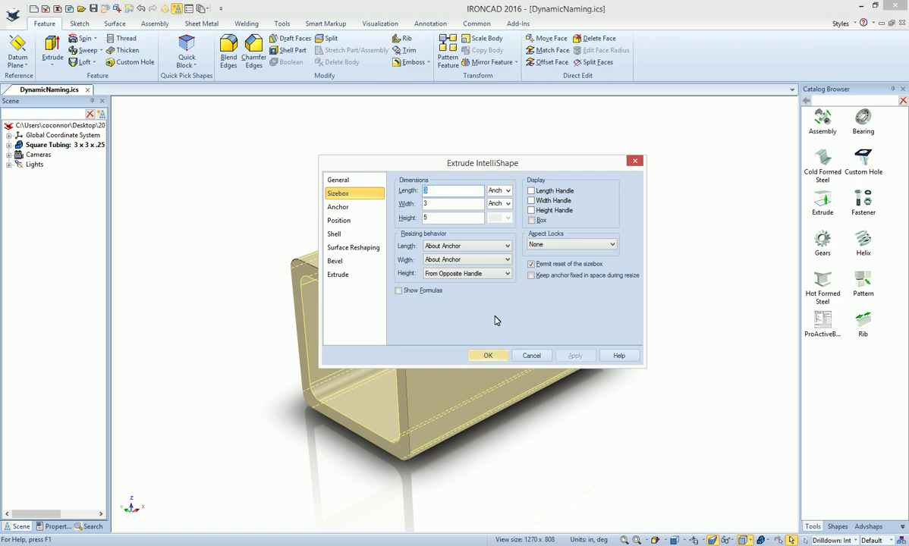
left_click(489, 357)
left_click(641, 302)
- Set Part Number to ="ST 3x3x.25x" &Shape1\Sizebox\Height, giving ST 3x3x.25x5
right_click(480, 276)
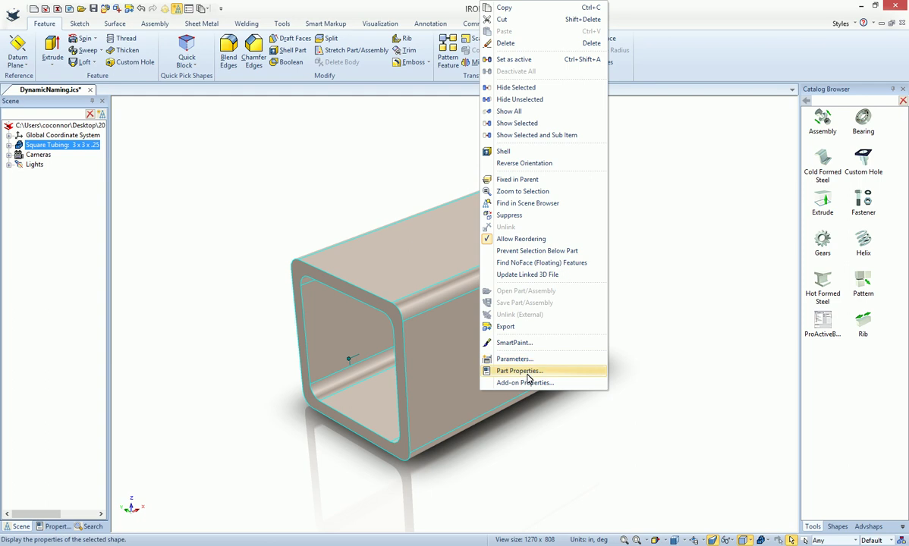
left_click(497, 354)
left_click(566, 200)
type("=\"ST 3x3x.25x\" &")
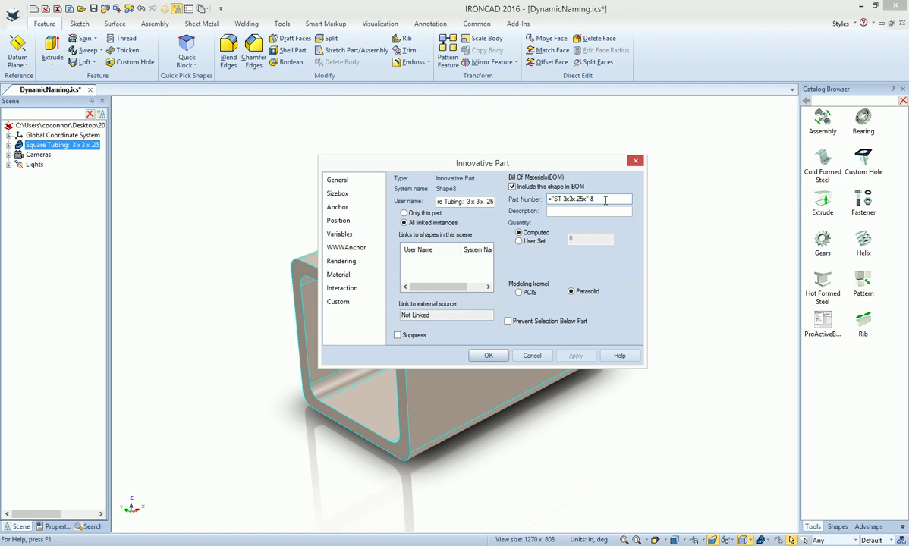
type("Shape1\\Sizebox\\")
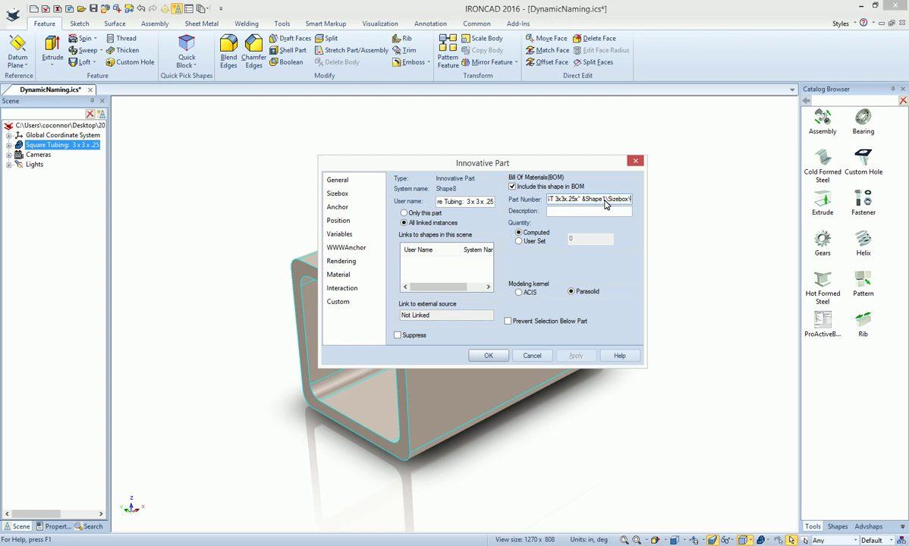
type("Height")
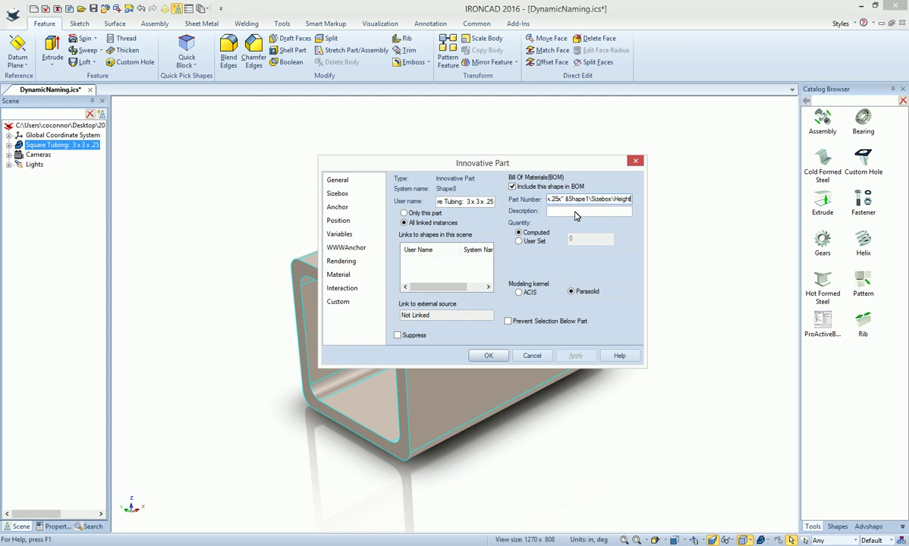
left_click(575, 213)
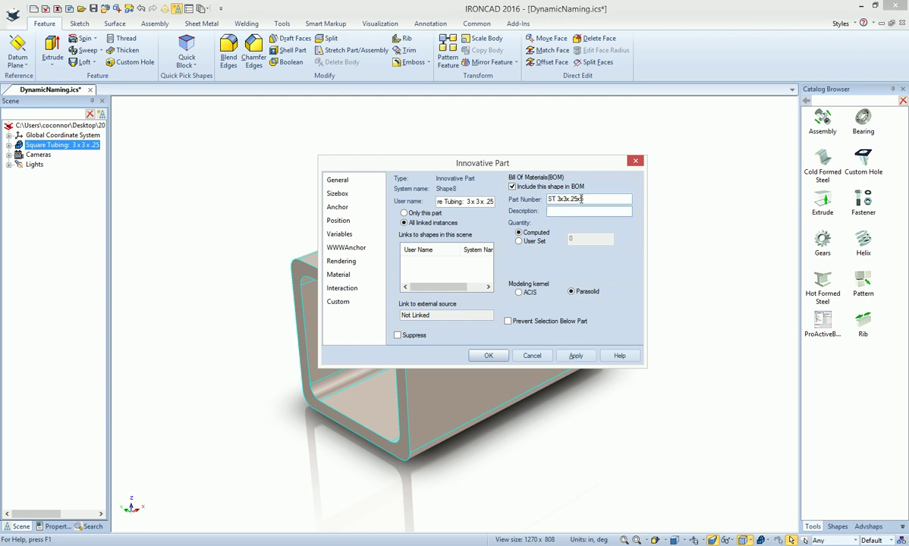
left_click(489, 356)
left_click(655, 301)
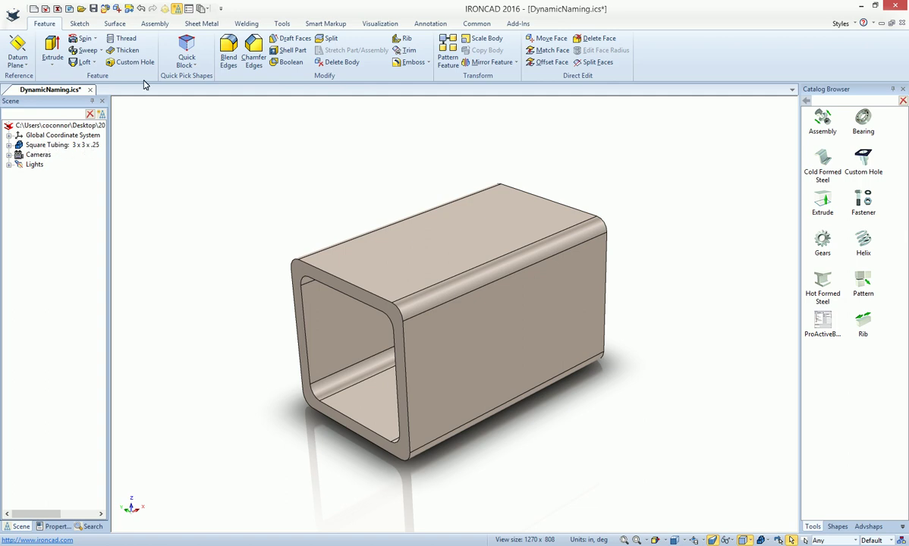
- Set the Parts option 'Choose tree item display type' to Part Number
left_click(176, 8)
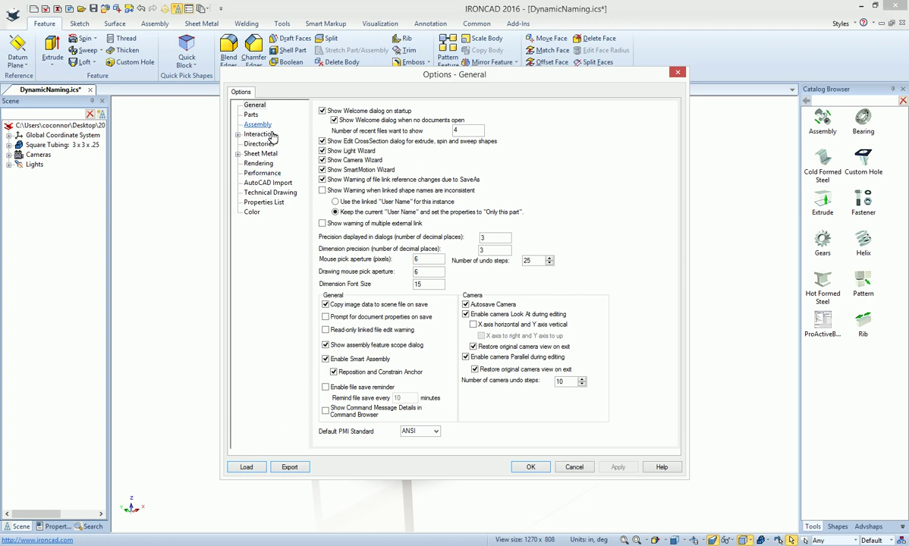
left_click(250, 114)
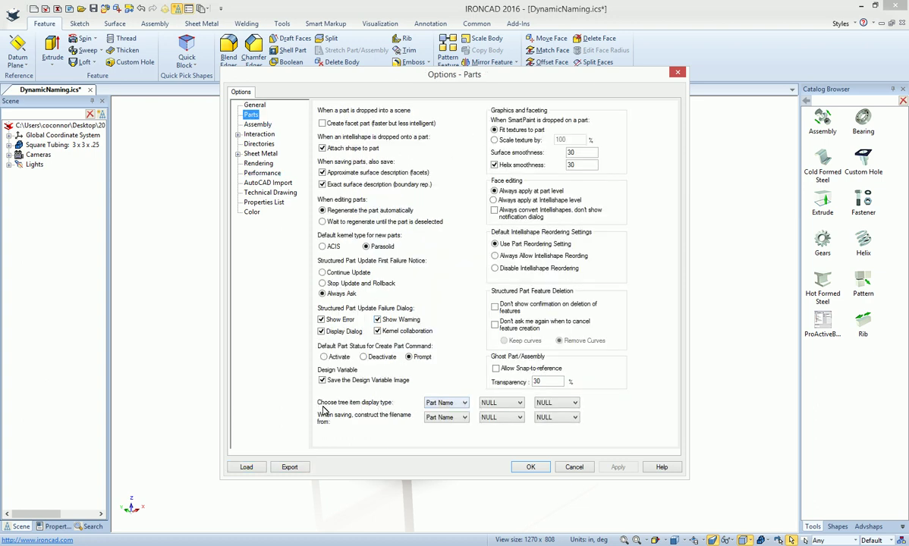
left_click(461, 404)
left_click(440, 427)
left_click(529, 469)
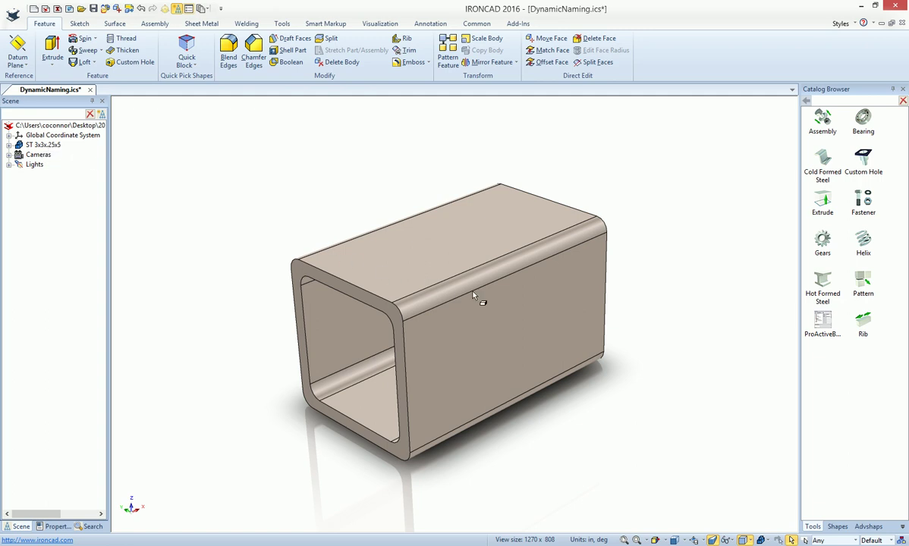
- Stretch the tube to 8.075 long and check its tree name reads ST 3x3x.25x8.075
left_click(548, 307)
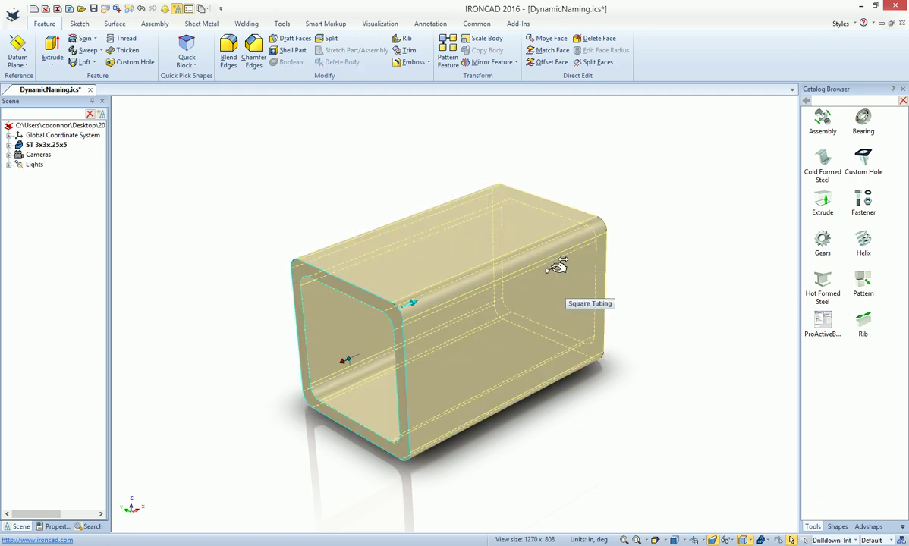
left_click_drag(558, 266, 670, 408)
left_click(670, 409)
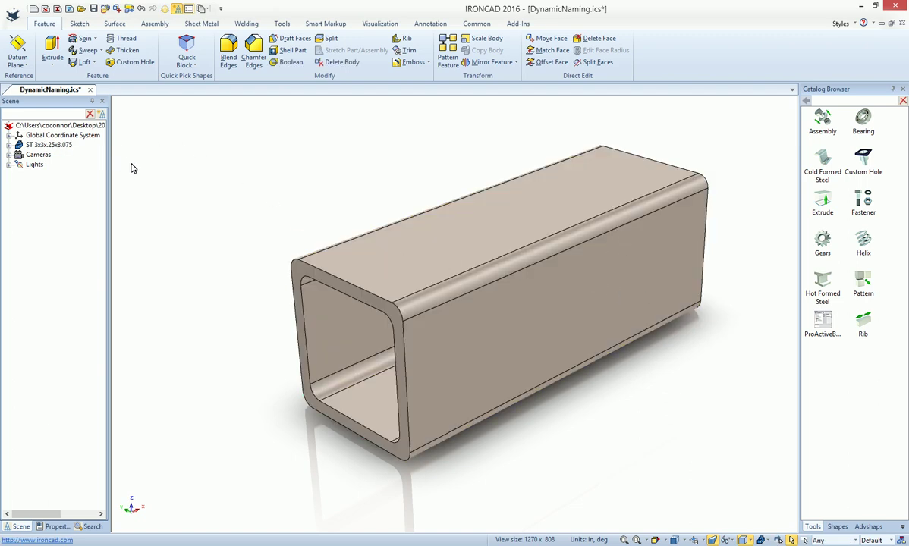
left_click(614, 302)
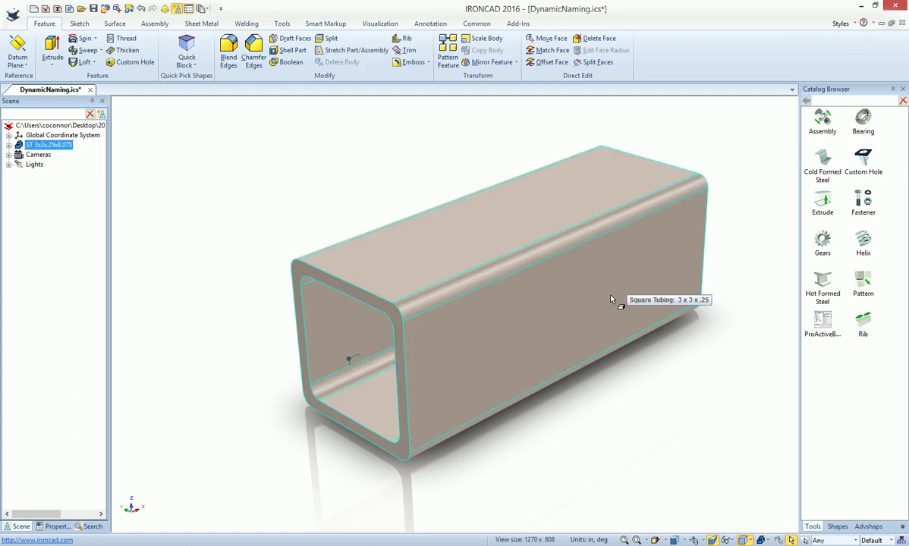
- Add a parameter L with value 10 to the tubing's extrude shape
left_click(552, 305)
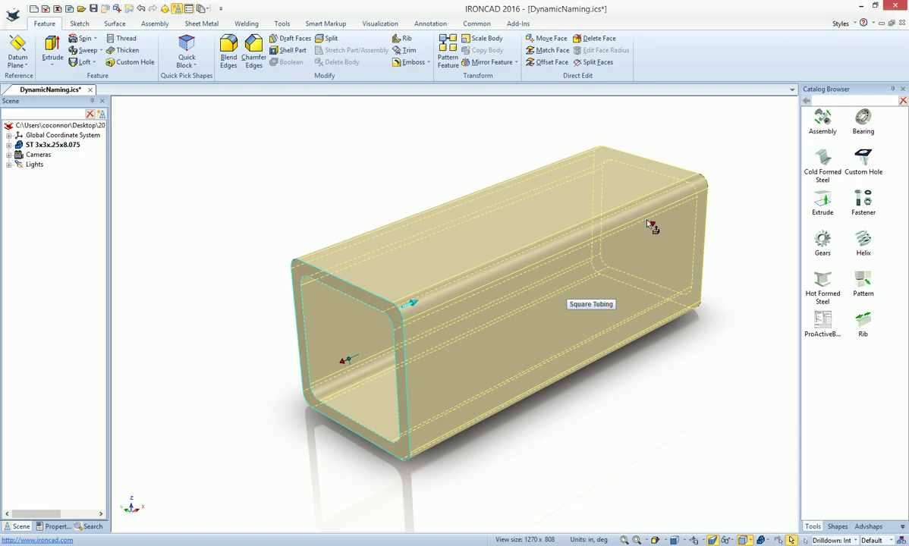
right_click(552, 311)
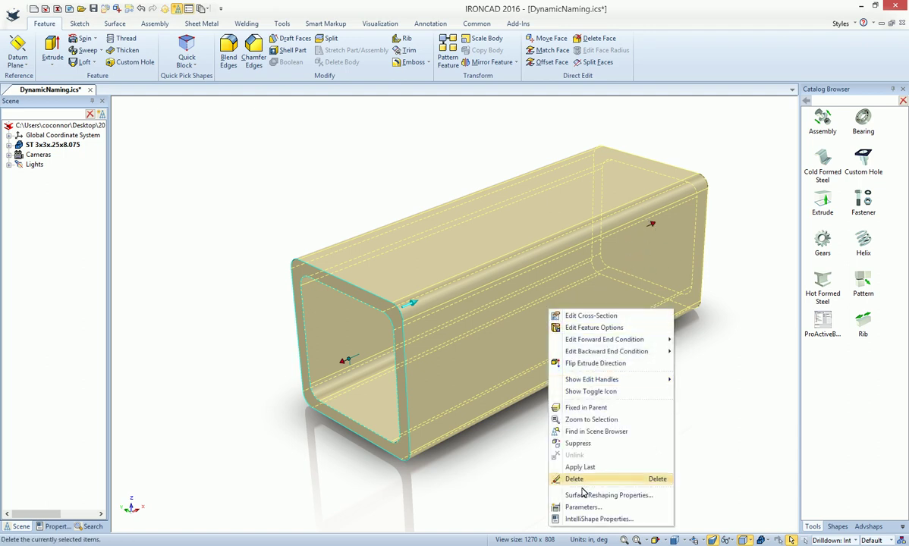
left_click(551, 478)
left_click(396, 104)
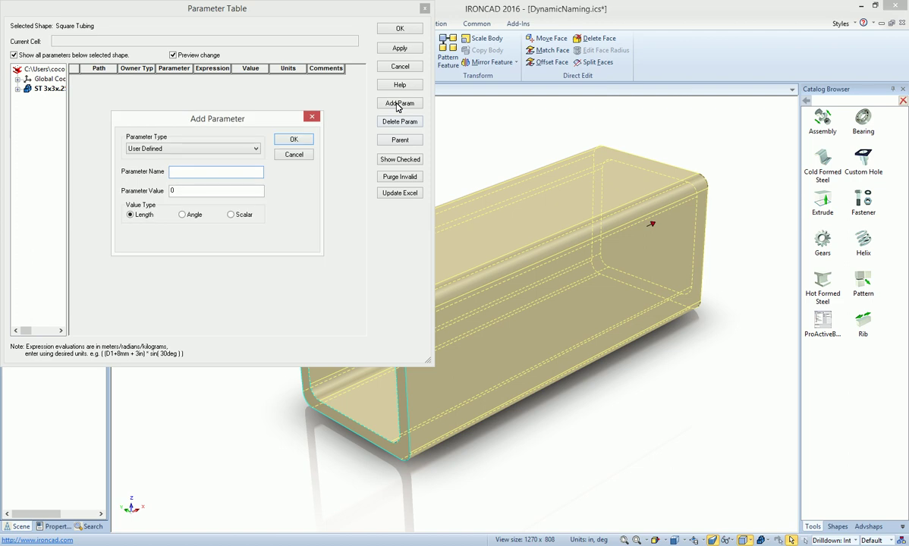
type("L")
double_click(205, 190)
type("10")
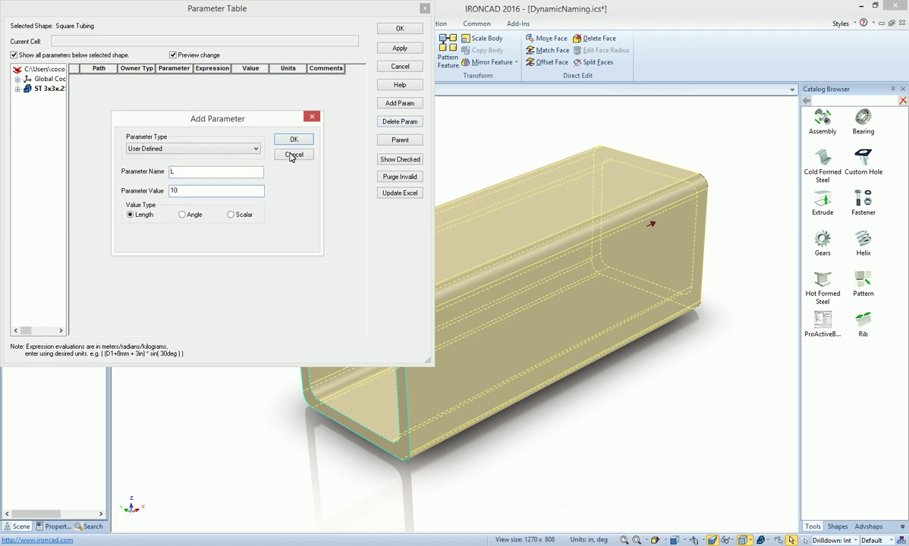
- Replace the shape's Sizebox Height of 8.075 with the formula L
right_click(542, 246)
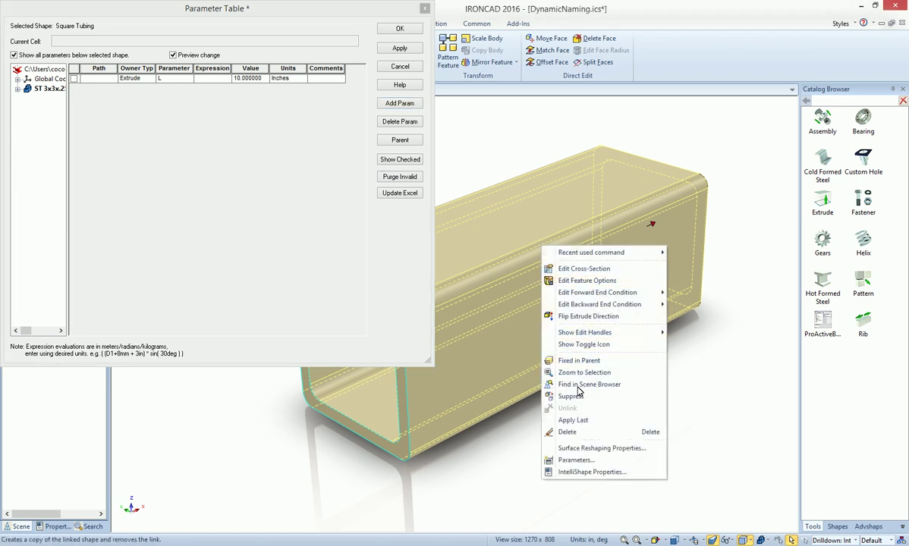
left_click(590, 472)
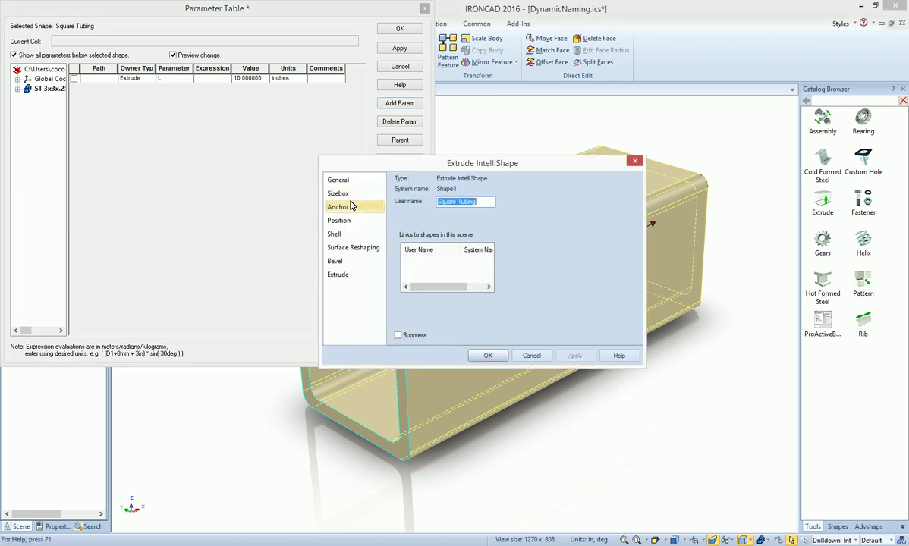
left_click(349, 196)
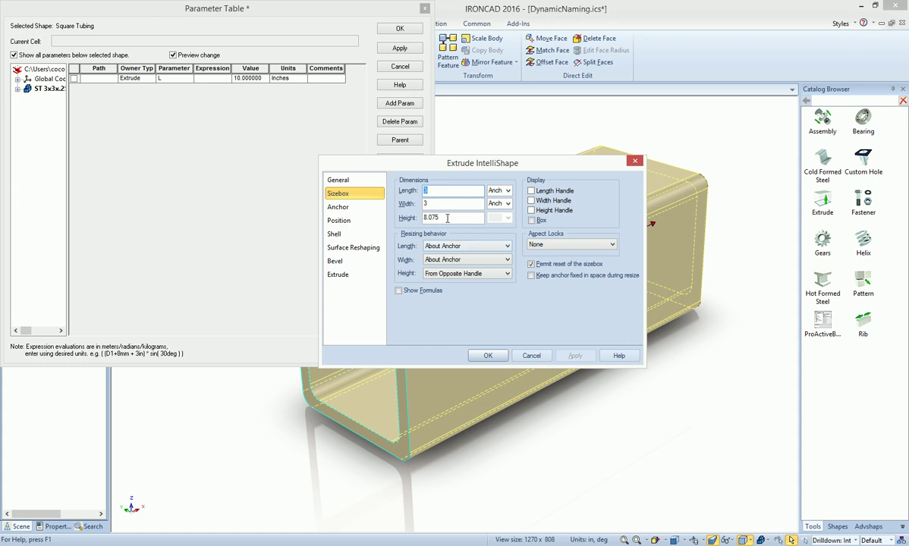
left_click(399, 290)
double_click(426, 217)
type("L")
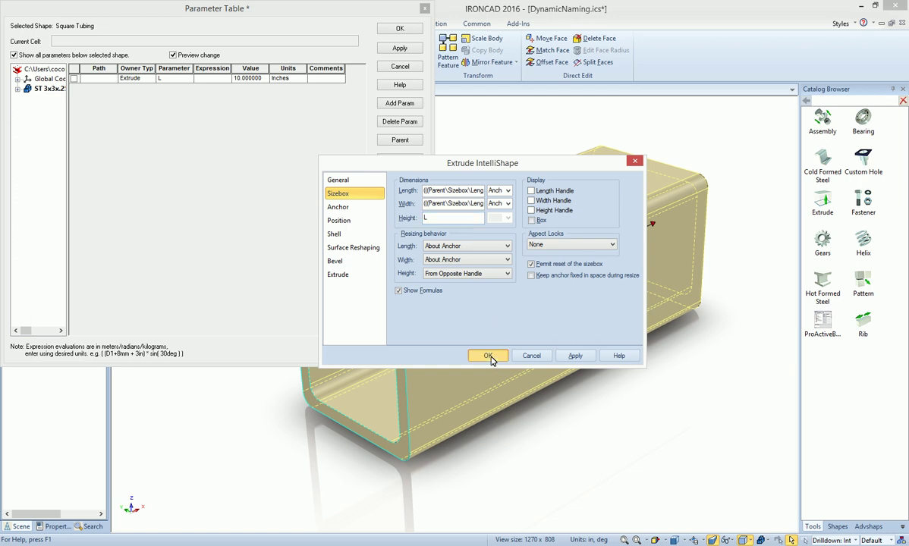
left_click(489, 357)
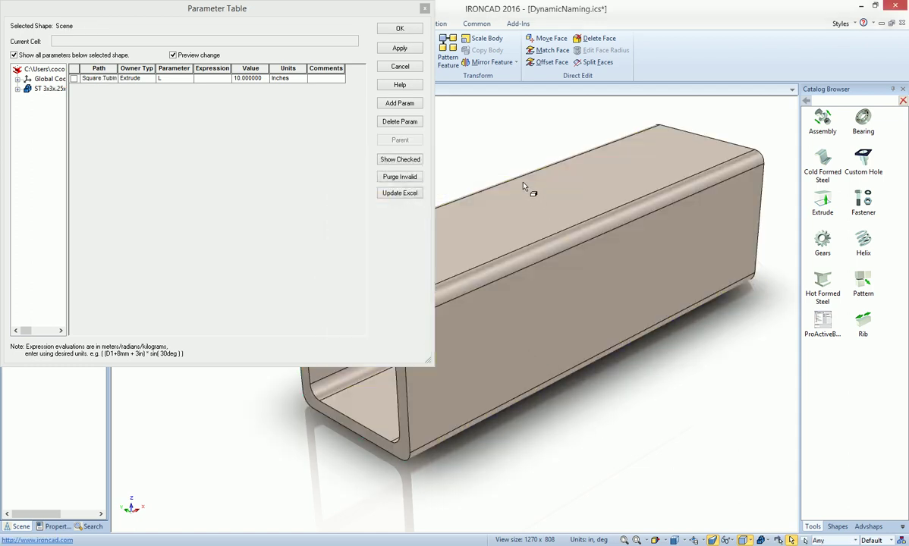
- Add a part-level parameter PartL = 10 and set L's expression to PartL
left_click(523, 271)
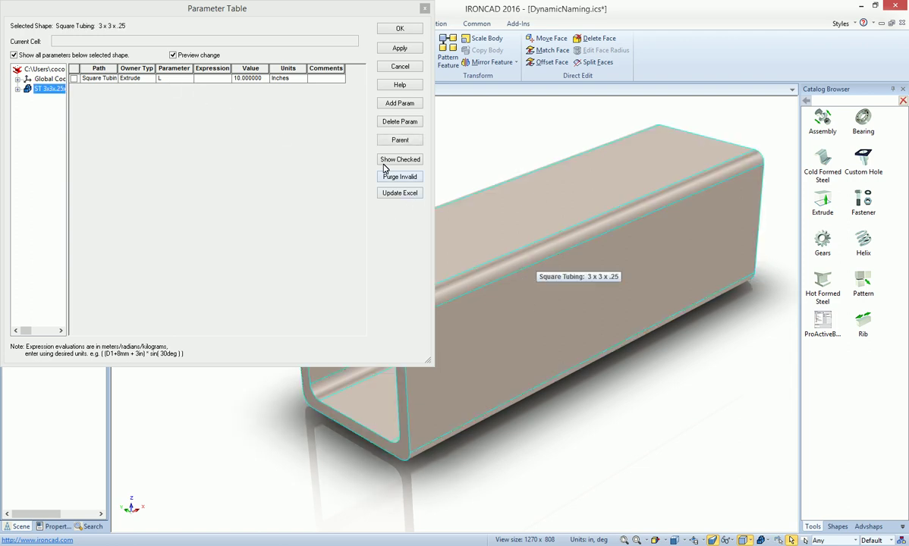
left_click(395, 104)
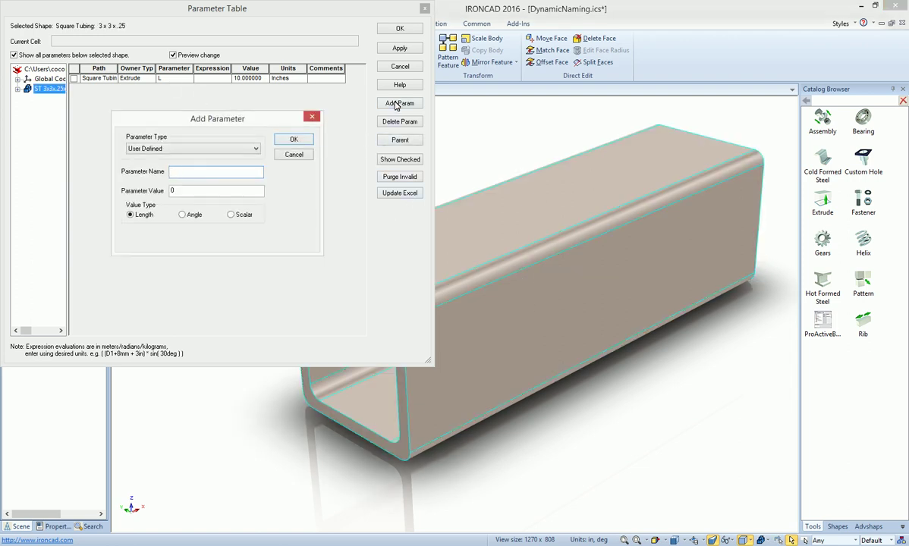
type("PartL")
double_click(189, 192)
type("10")
left_click(294, 140)
left_click(210, 79)
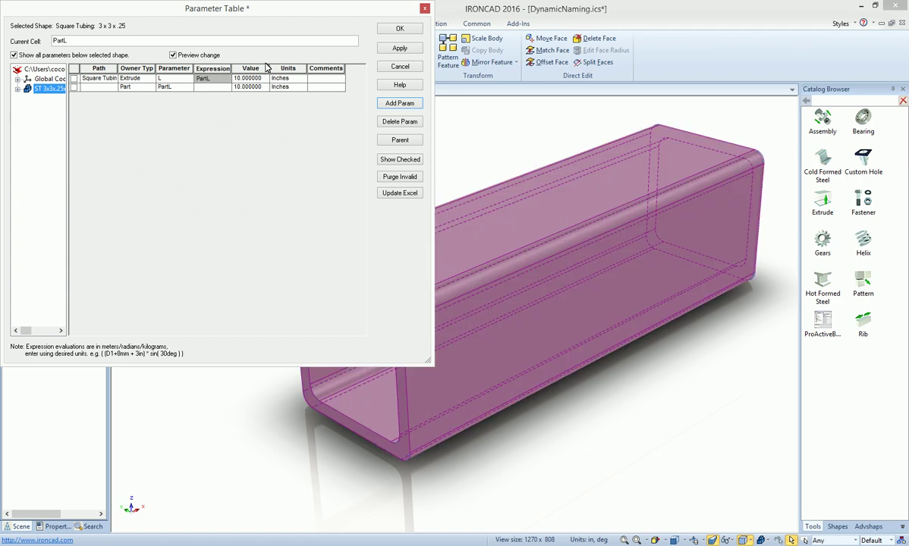
left_click(216, 87)
- Apply PartL values 12 and 8 to test the length, then settle on 10
left_click(248, 86)
left_click(246, 87)
type("12")
left_click(399, 48)
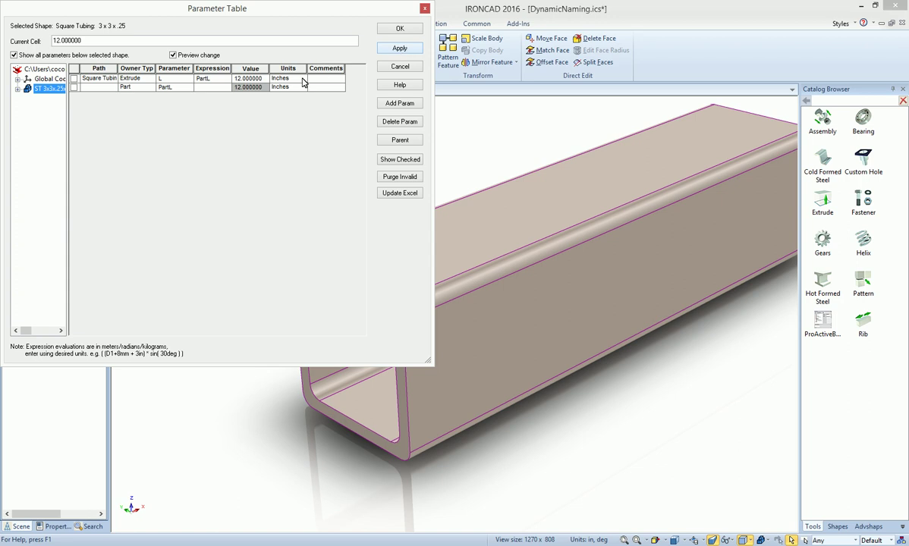
left_click(247, 86)
type("8")
left_click(400, 48)
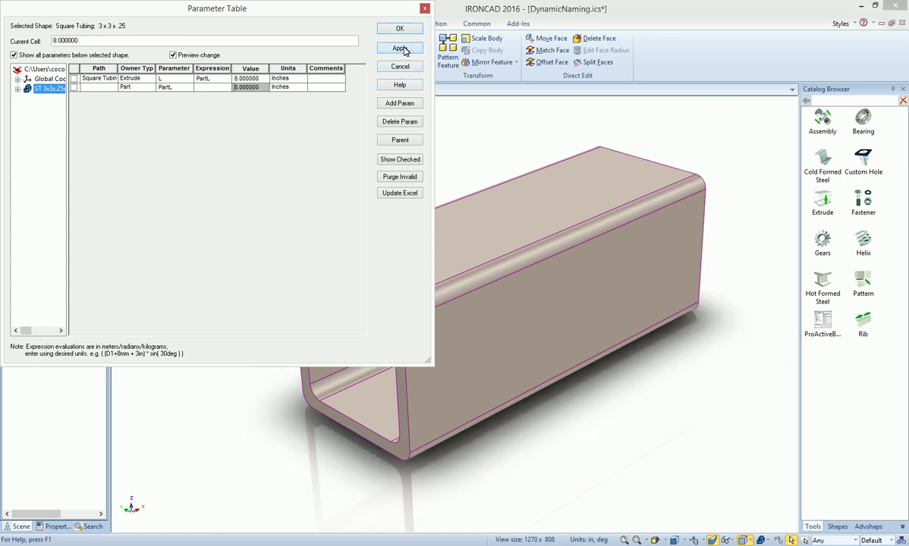
left_click(237, 86)
type("10")
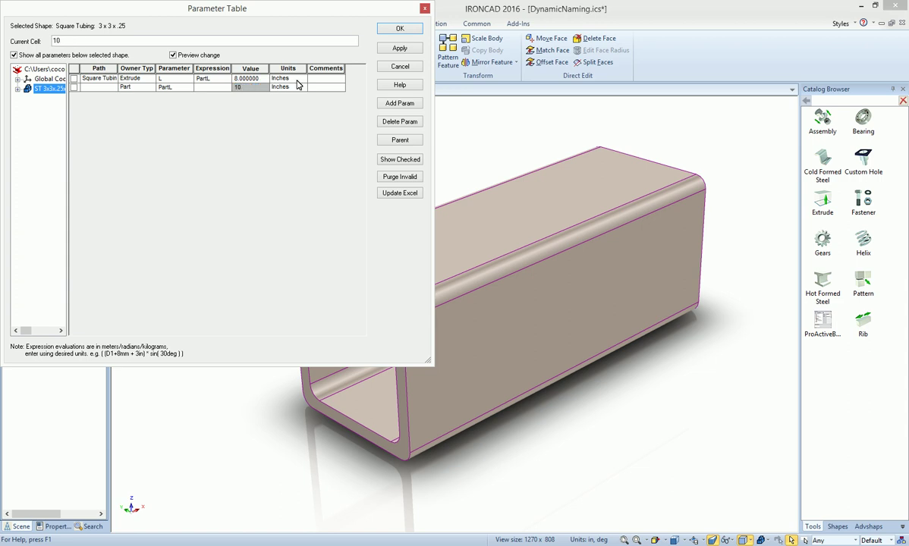
left_click(400, 48)
left_click(400, 28)
- Change the Part Number formula to append PartL instead of Shape1\Sizebox\Height, giving ST 3x3x.25x10
right_click(457, 241)
left_click(489, 356)
triple_click(597, 198)
key("ctrl+v")
left_click_drag(592, 198, 670, 198)
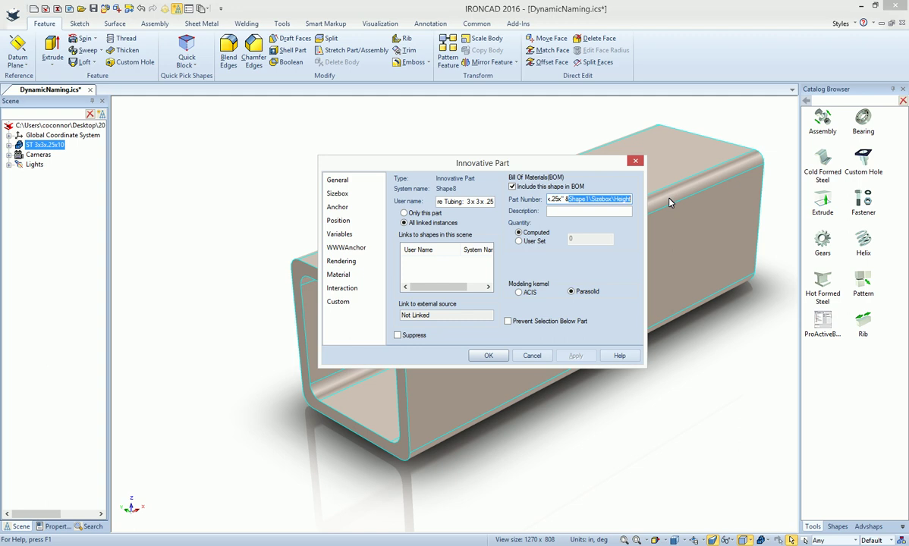
type("Part")
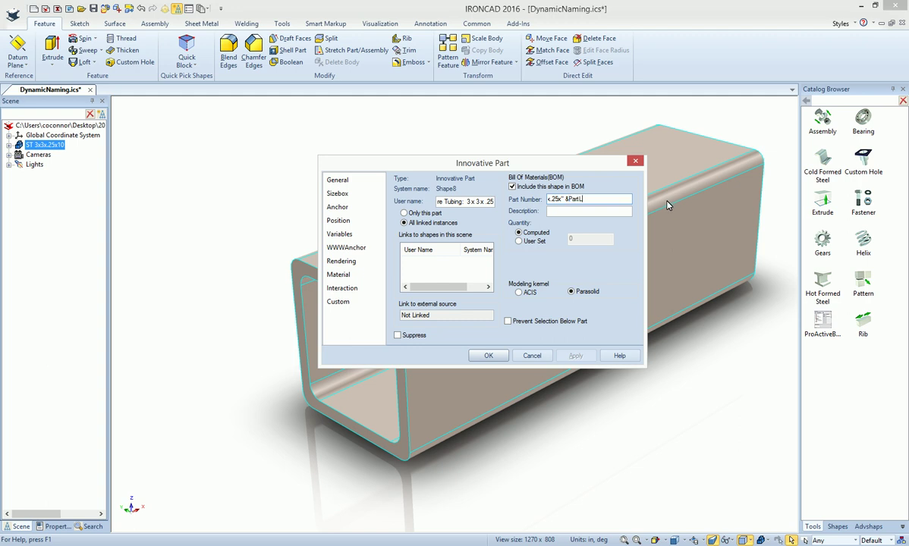
type("L")
left_click(571, 213)
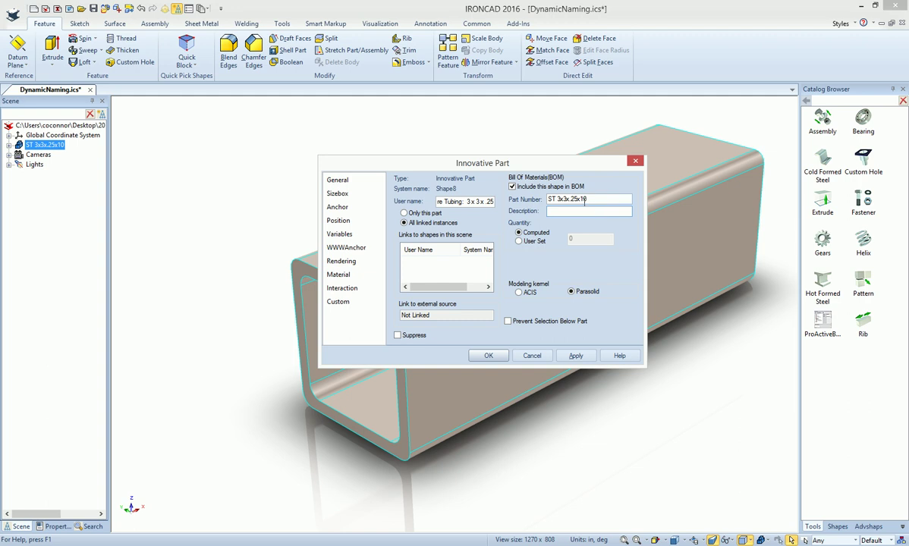
left_click(488, 356)
- In the Parameter Table, try setting L to 15, then dismiss the warning to keep its PartL expression
right_click(210, 157)
left_click(245, 329)
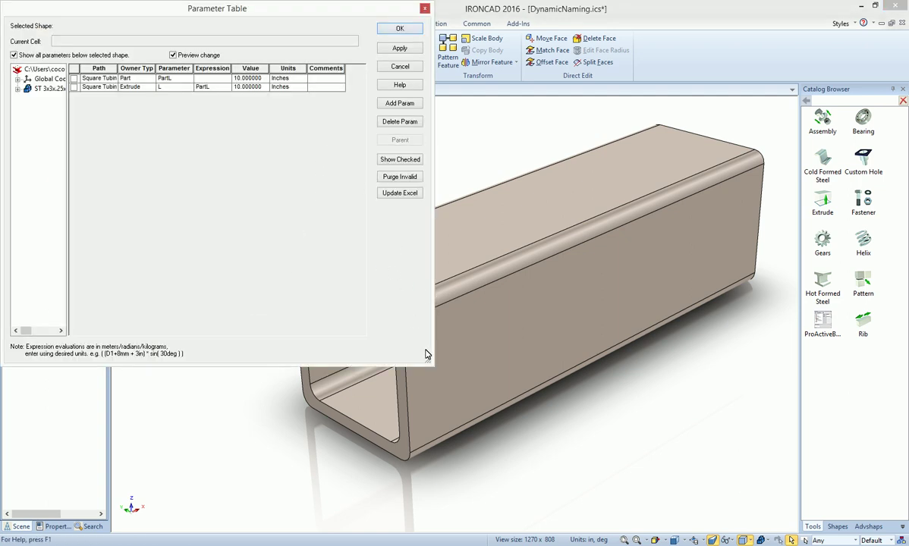
left_click_drag(430, 364, 348, 210)
left_click_drag(197, 12, 305, 45)
left_click(357, 121)
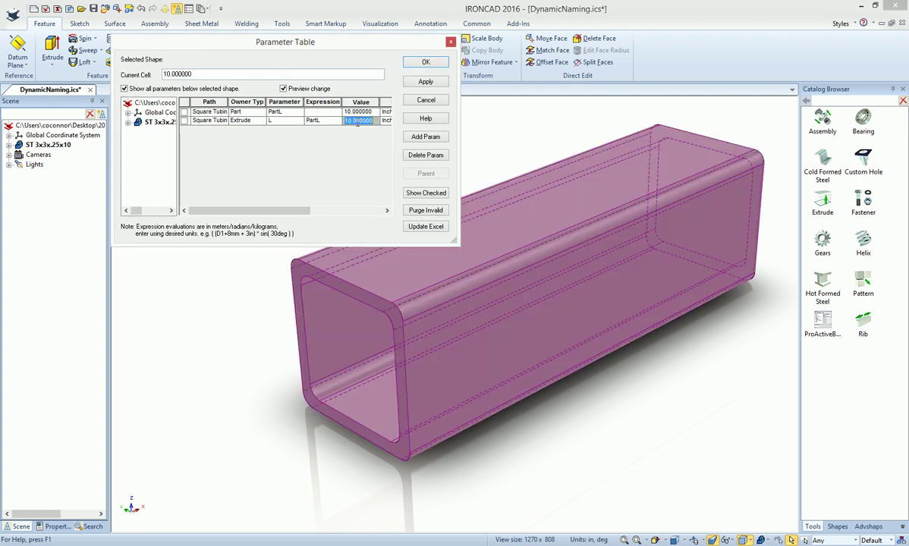
type("15")
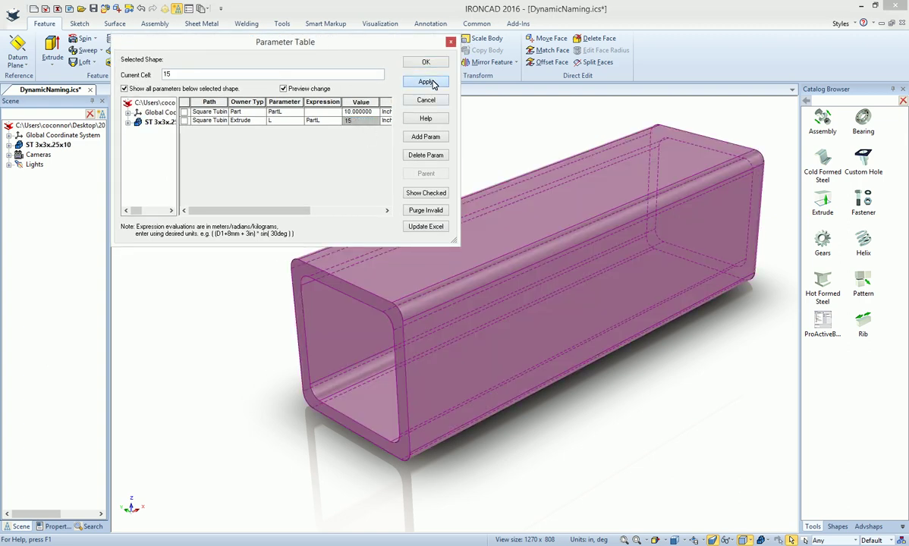
left_click(416, 82)
left_click(328, 169)
- Set PartL to 15 and fit the lengthened tube in the view
left_click(364, 122)
left_click(363, 111)
type("15")
key("Return")
left_click(426, 62)
key("F8")
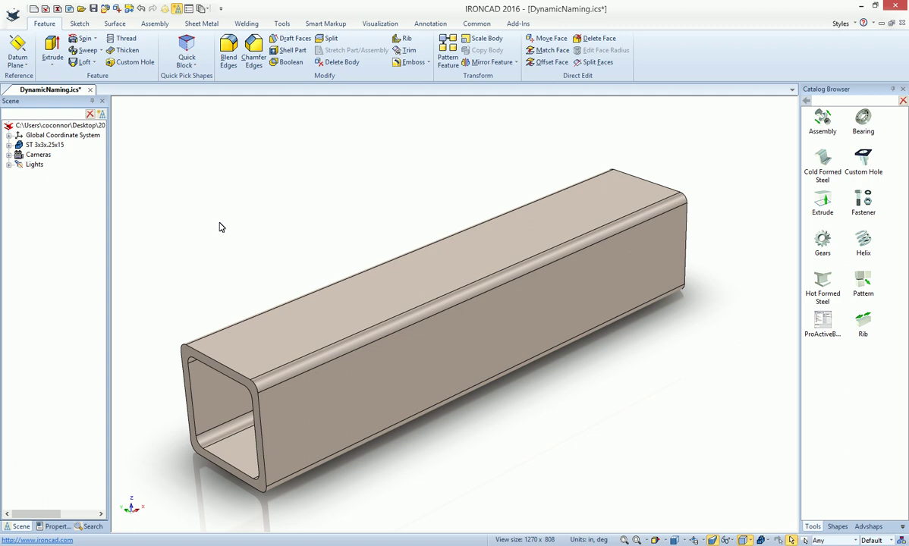
left_click(334, 348)
right_click(336, 390)
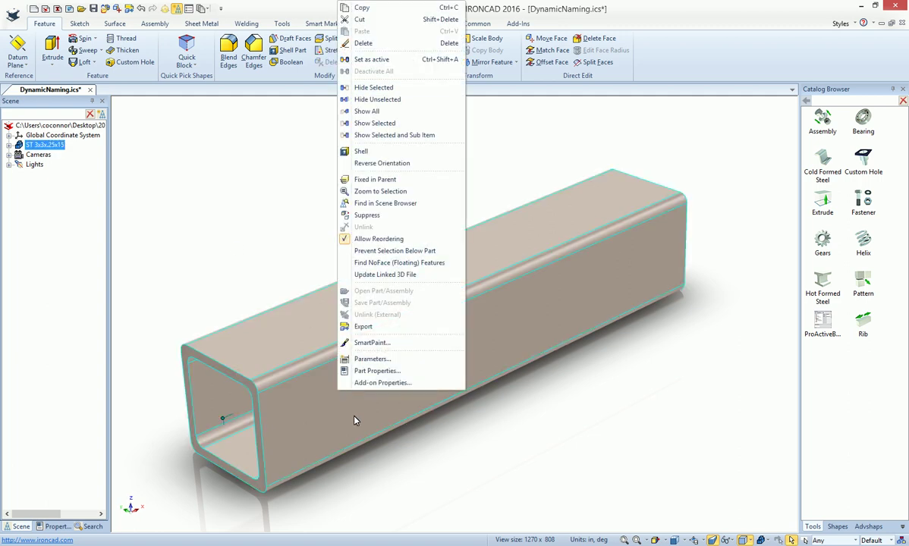
left_click(377, 371)
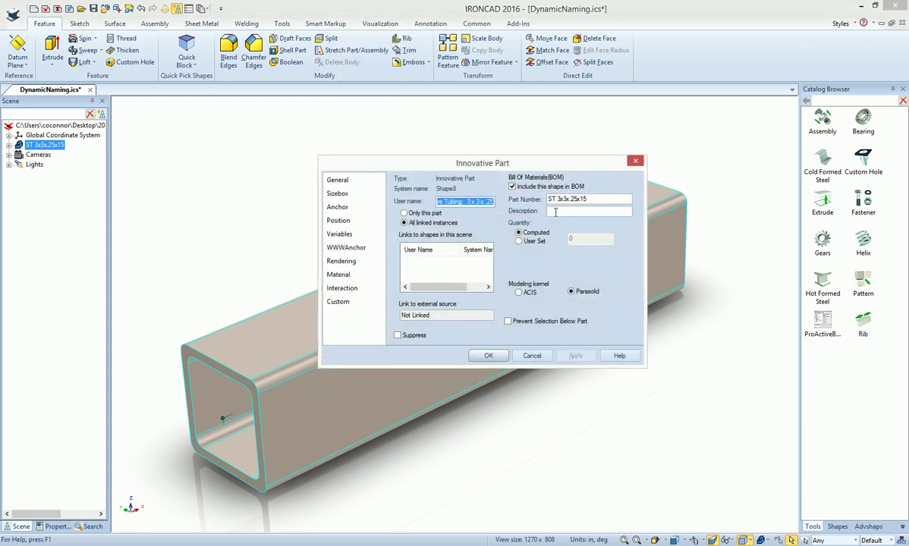
left_click(343, 302)
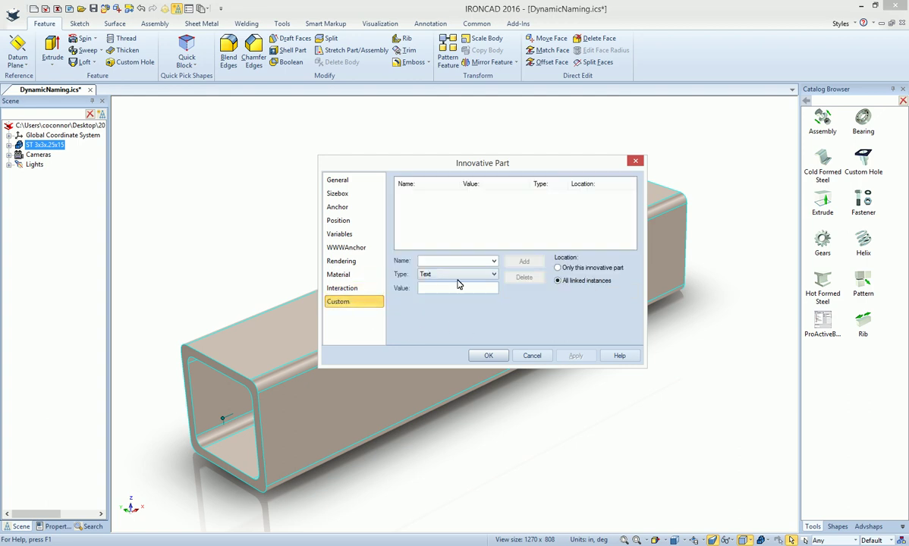
left_click(490, 356)
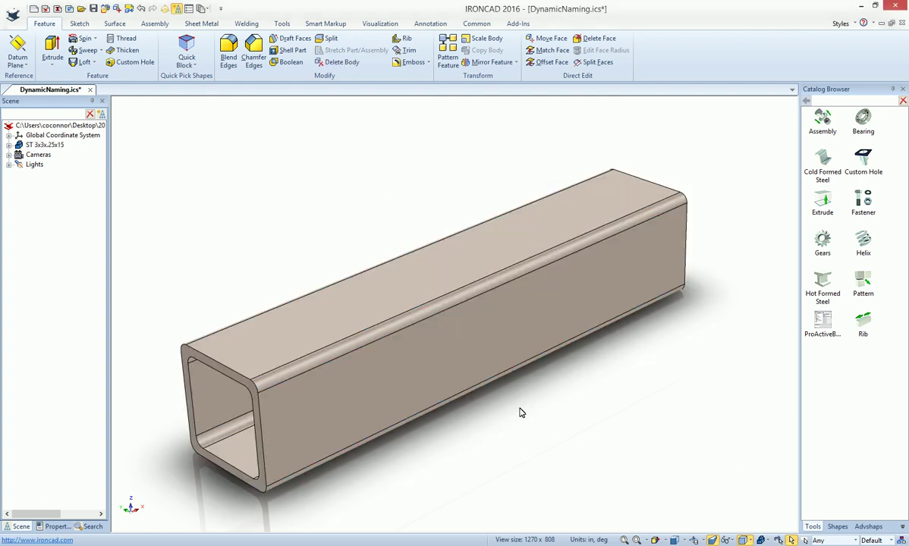